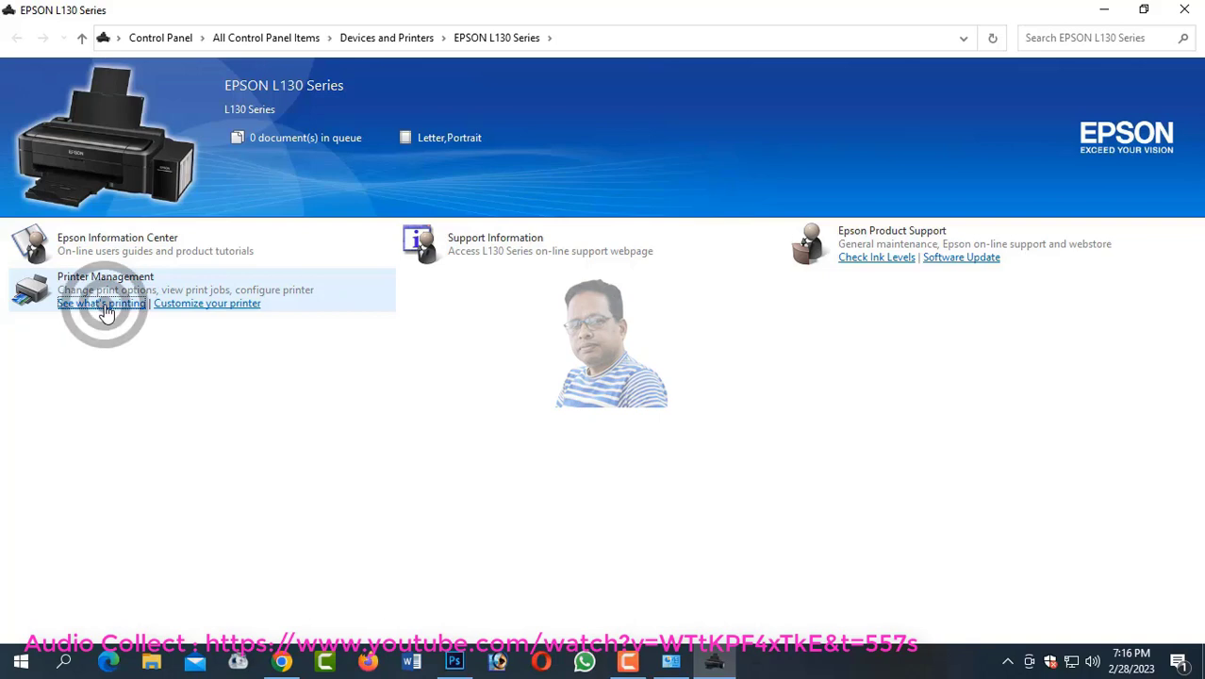
Open the EPSON L130 Series printer properties and review the sharing, ports, version, security and color management settings
{"action": "left_click", "coordinate": [592, 103]}
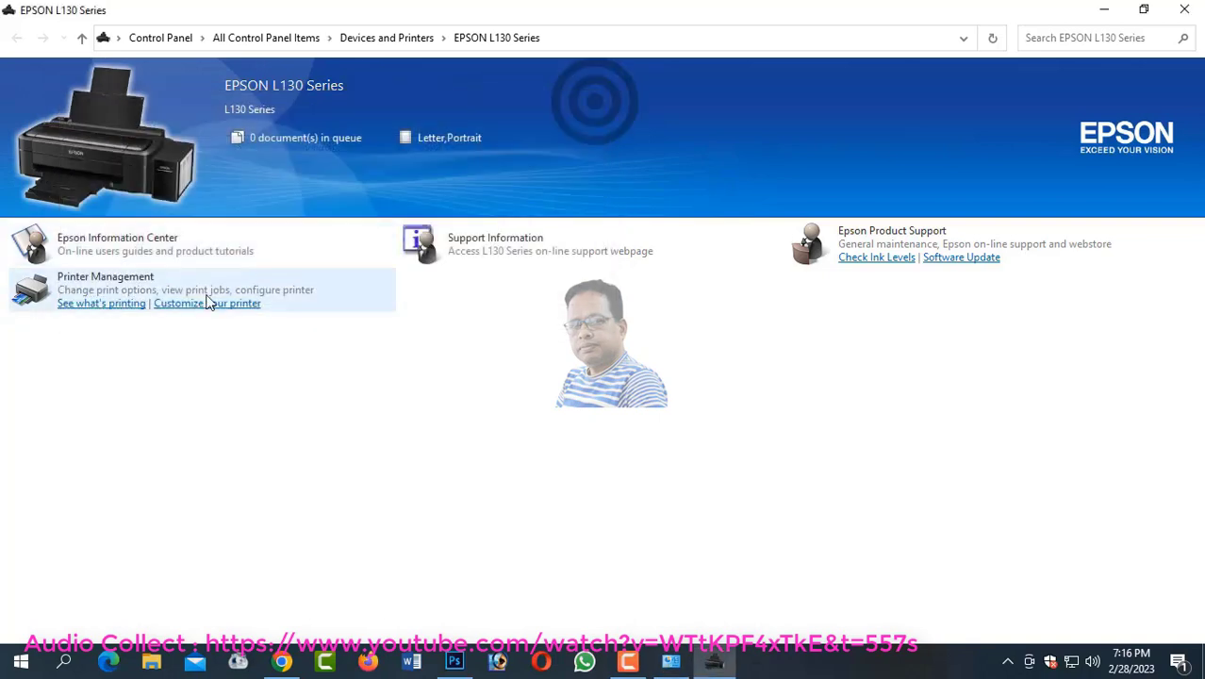
{"action": "left_click", "coordinate": [194, 308]}
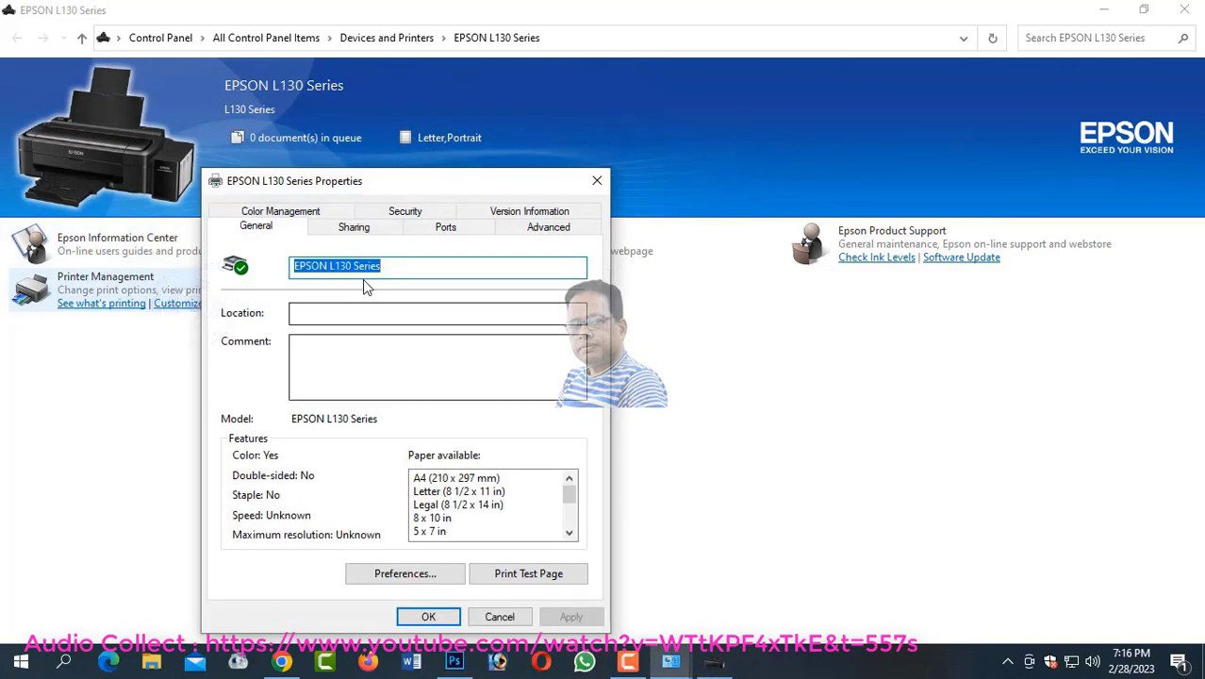
{"action": "left_click", "coordinate": [302, 211]}
{"action": "left_click", "coordinate": [356, 217]}
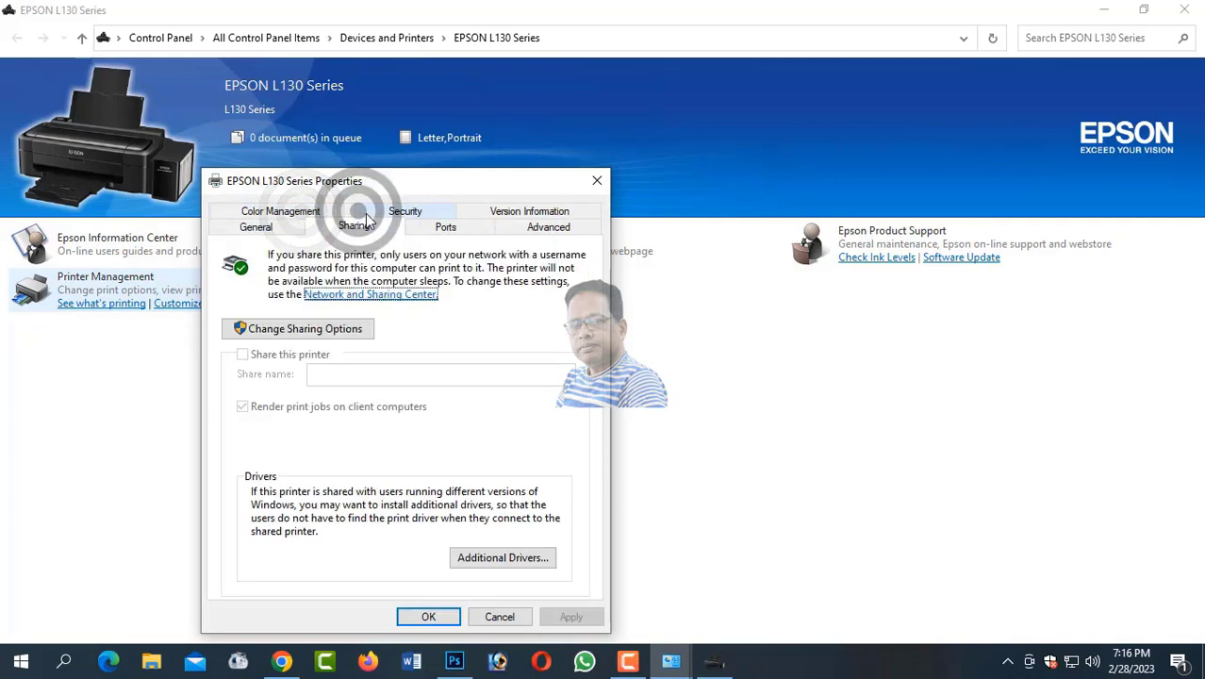
{"action": "left_click", "coordinate": [435, 224]}
{"action": "left_click", "coordinate": [542, 209]}
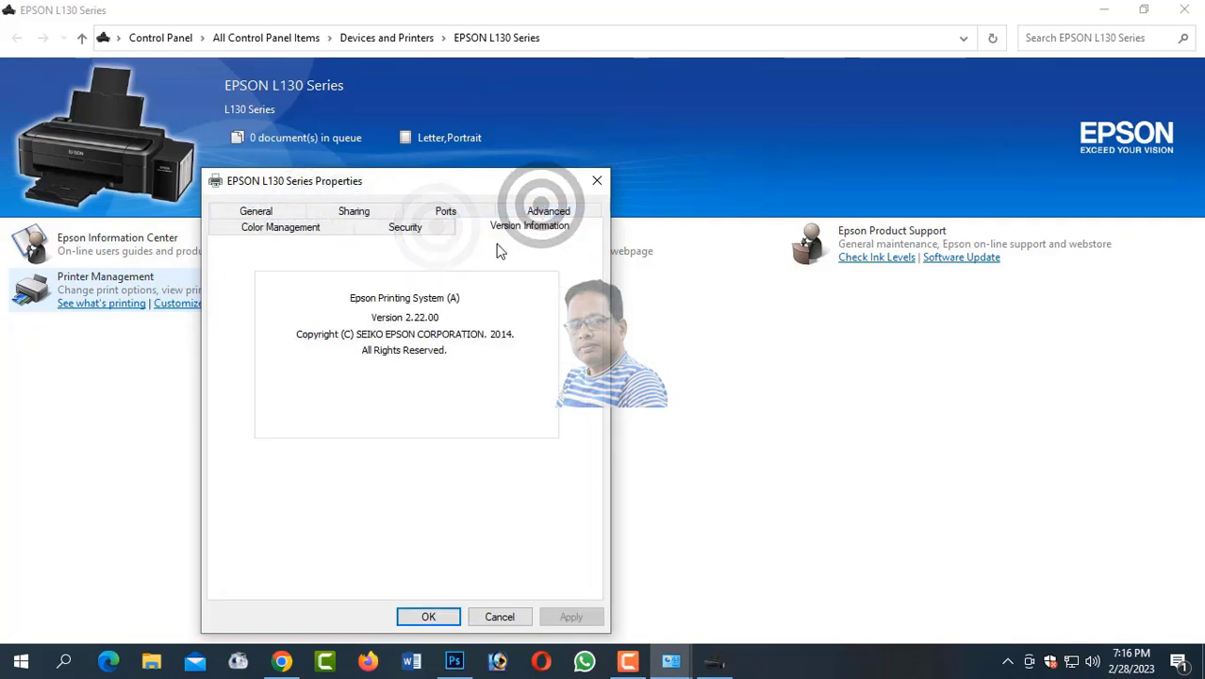
{"action": "left_click", "coordinate": [433, 228]}
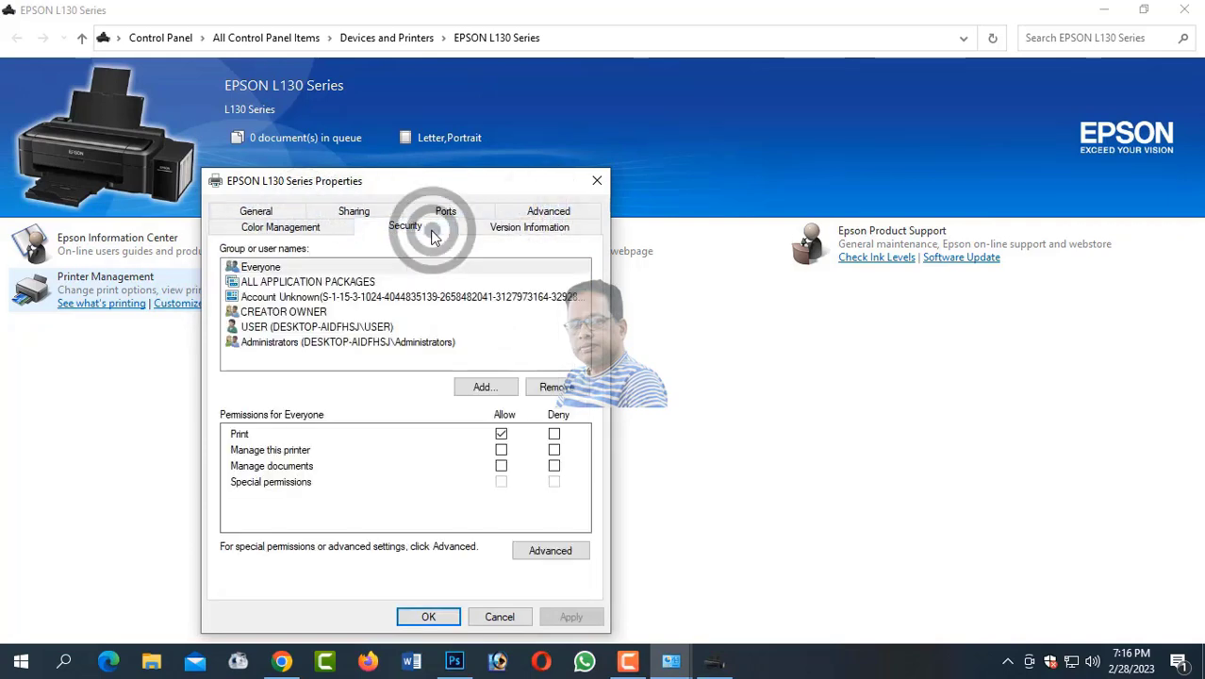
{"action": "left_click", "coordinate": [280, 227]}
{"action": "left_click", "coordinate": [255, 211]}
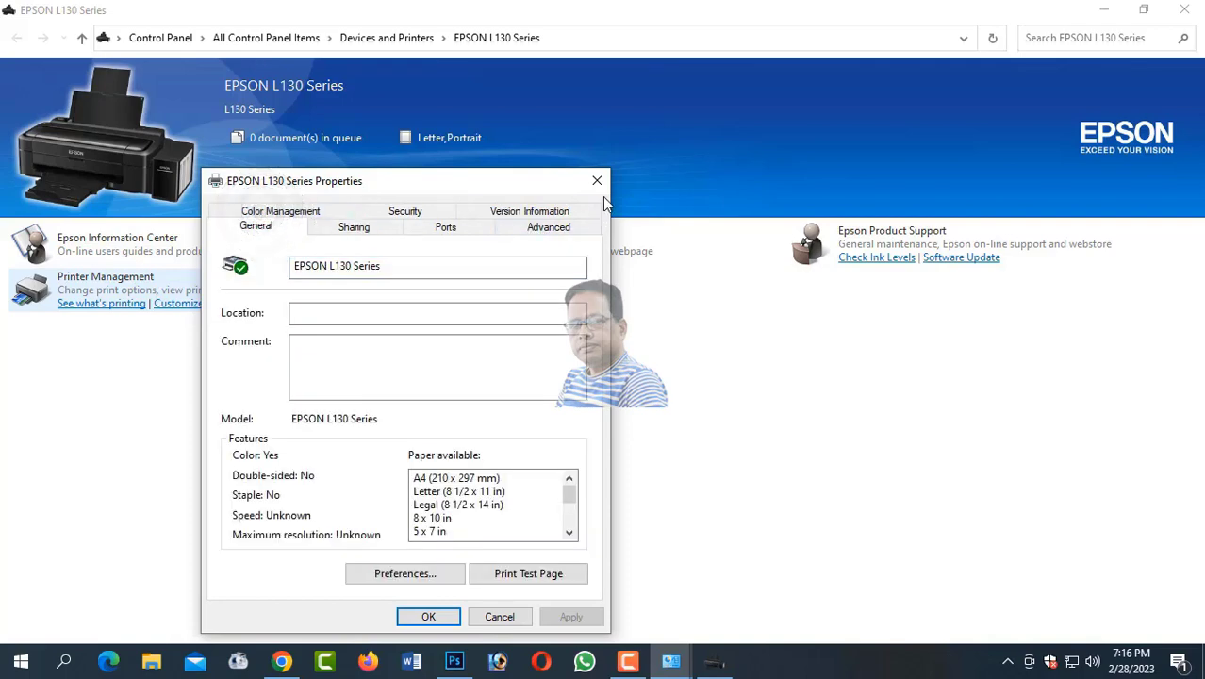
Print a nozzle check pattern using the maintenance utilities in the printer's printing preferences
{"action": "left_click", "coordinate": [405, 574]}
{"action": "left_click", "coordinate": [524, 185]}
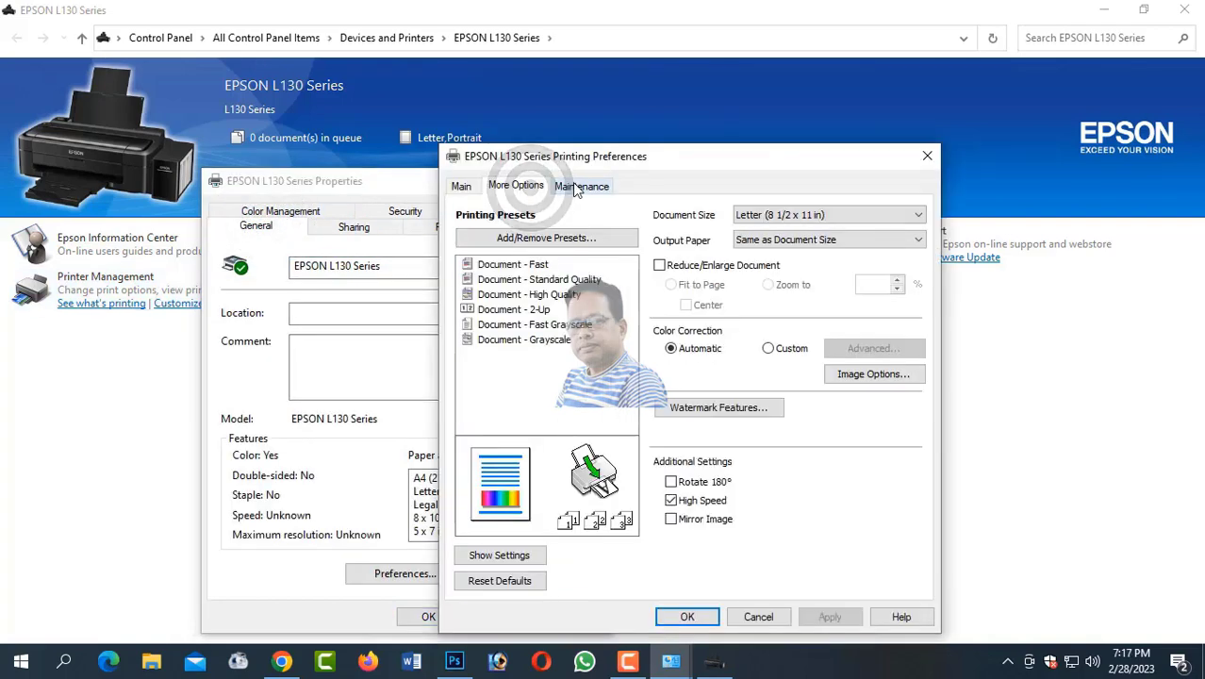
{"action": "left_click", "coordinate": [579, 187]}
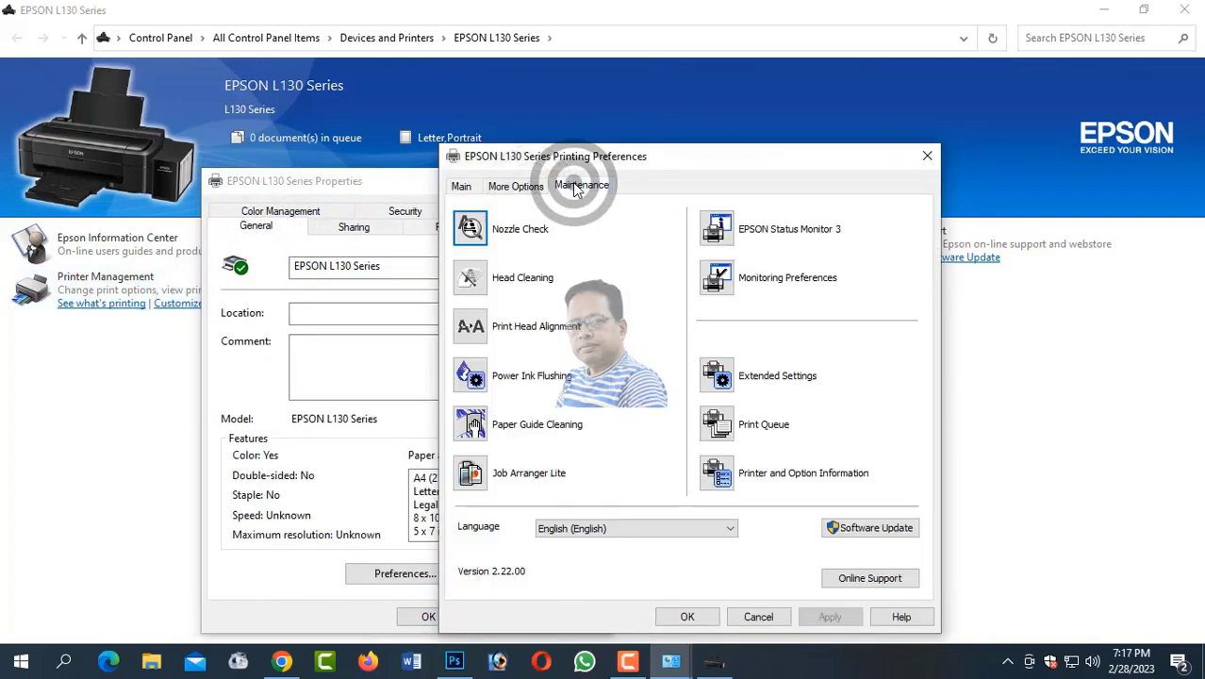
{"action": "left_click", "coordinate": [470, 235]}
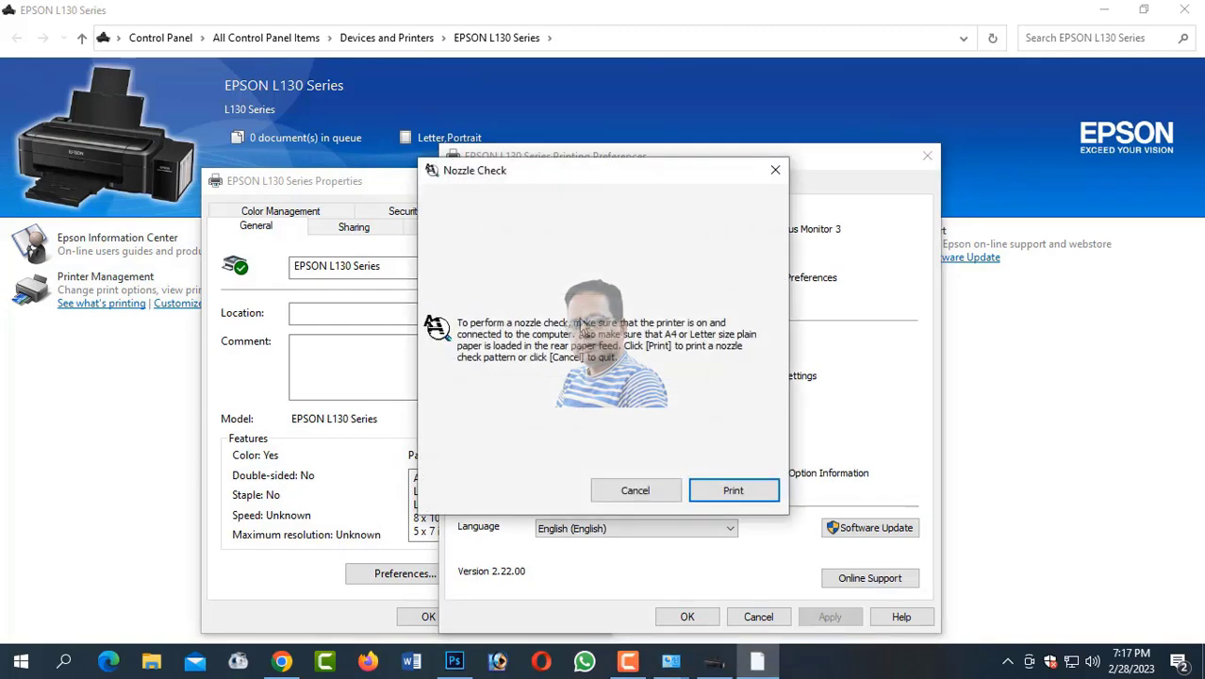
{"action": "left_click", "coordinate": [717, 493]}
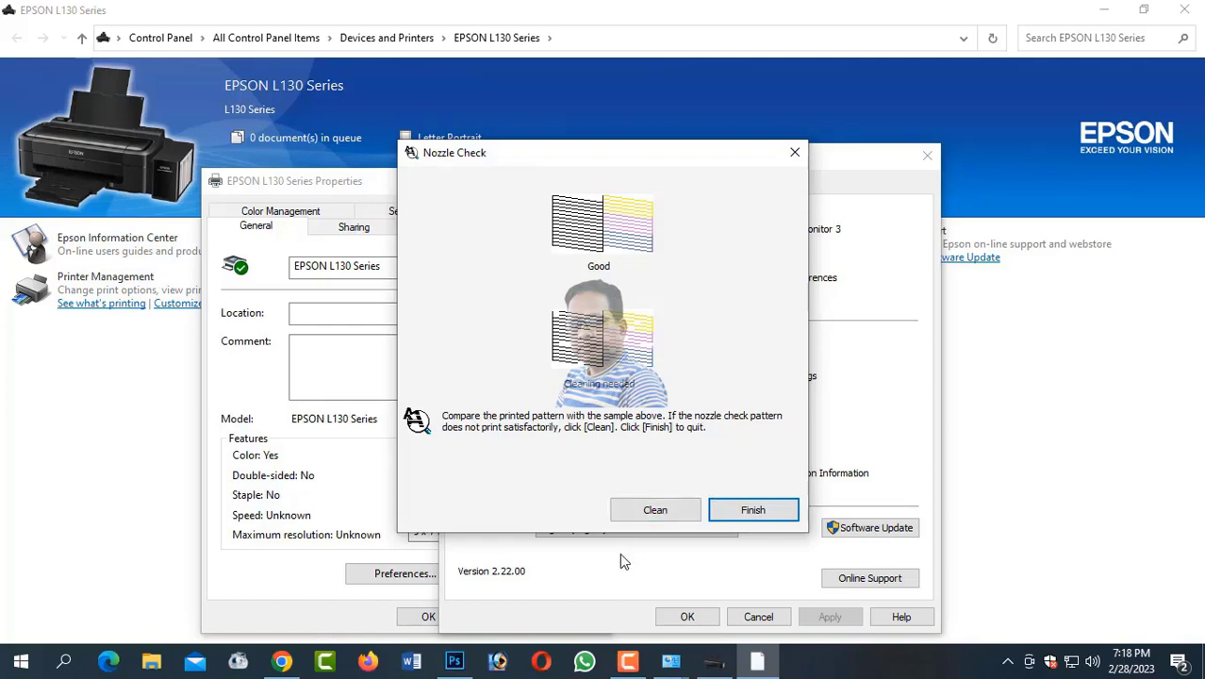
Run a head cleaning cycle from the nozzle check and print another nozzle check pattern to verify the cleaning
{"action": "left_click", "coordinate": [636, 518]}
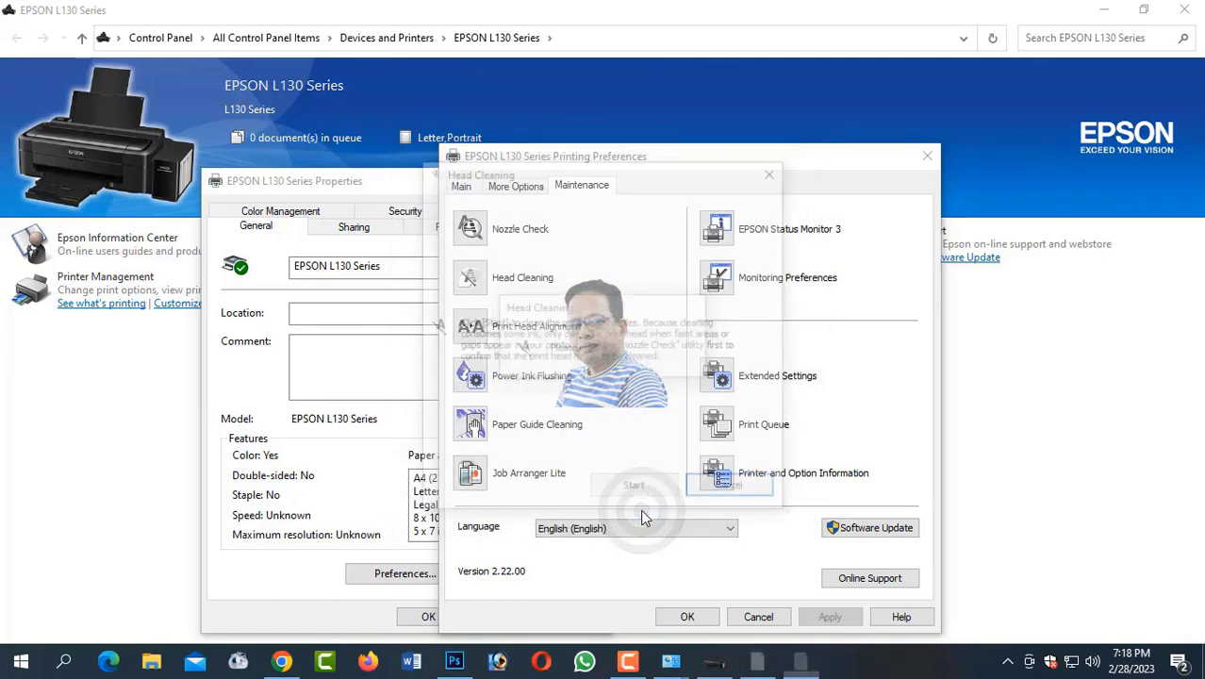
{"action": "left_click", "coordinate": [640, 500]}
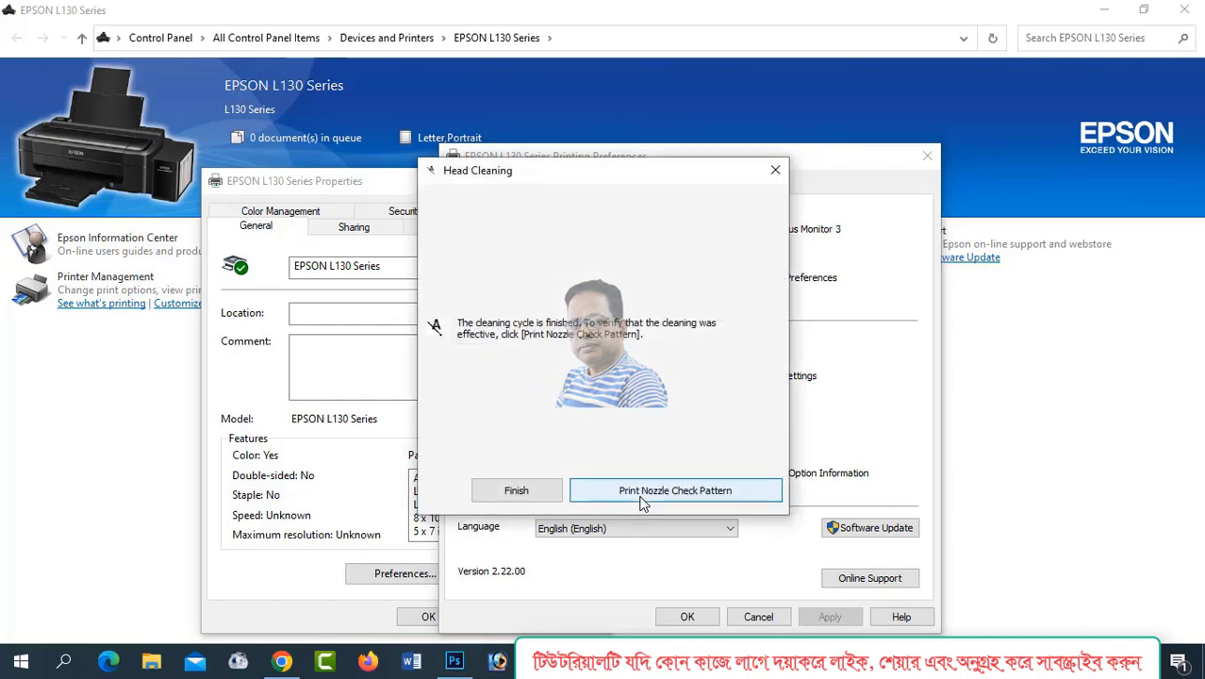
{"action": "left_click", "coordinate": [641, 492]}
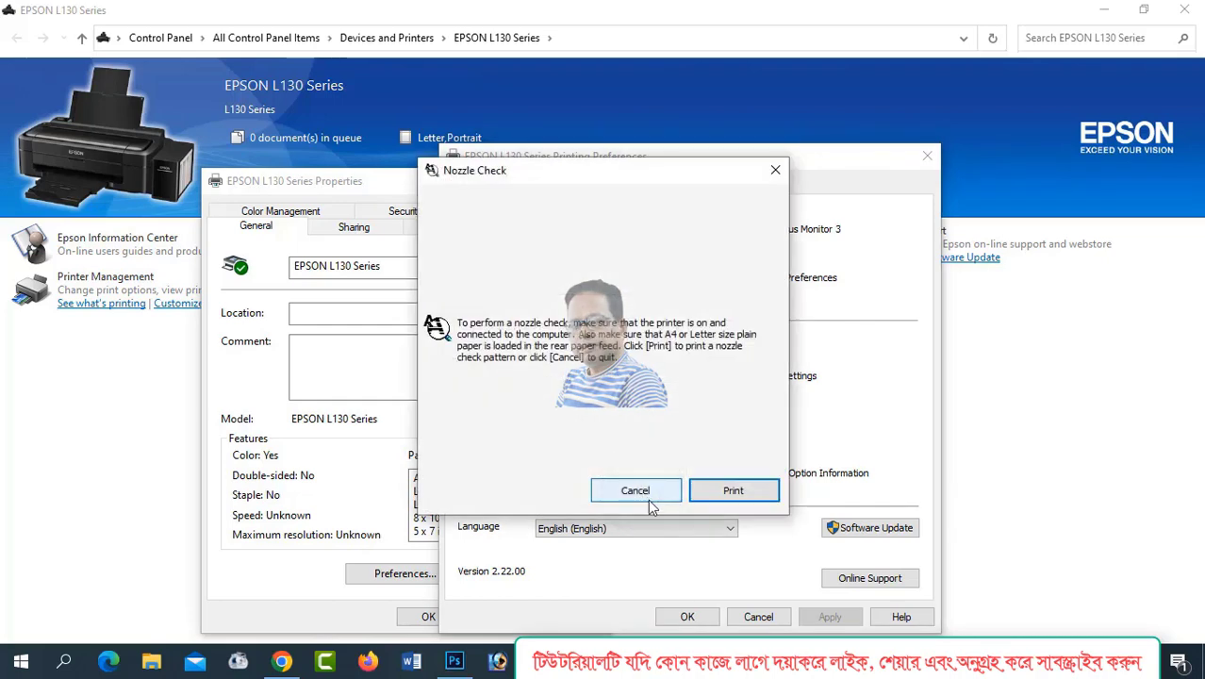
{"action": "left_click", "coordinate": [719, 498]}
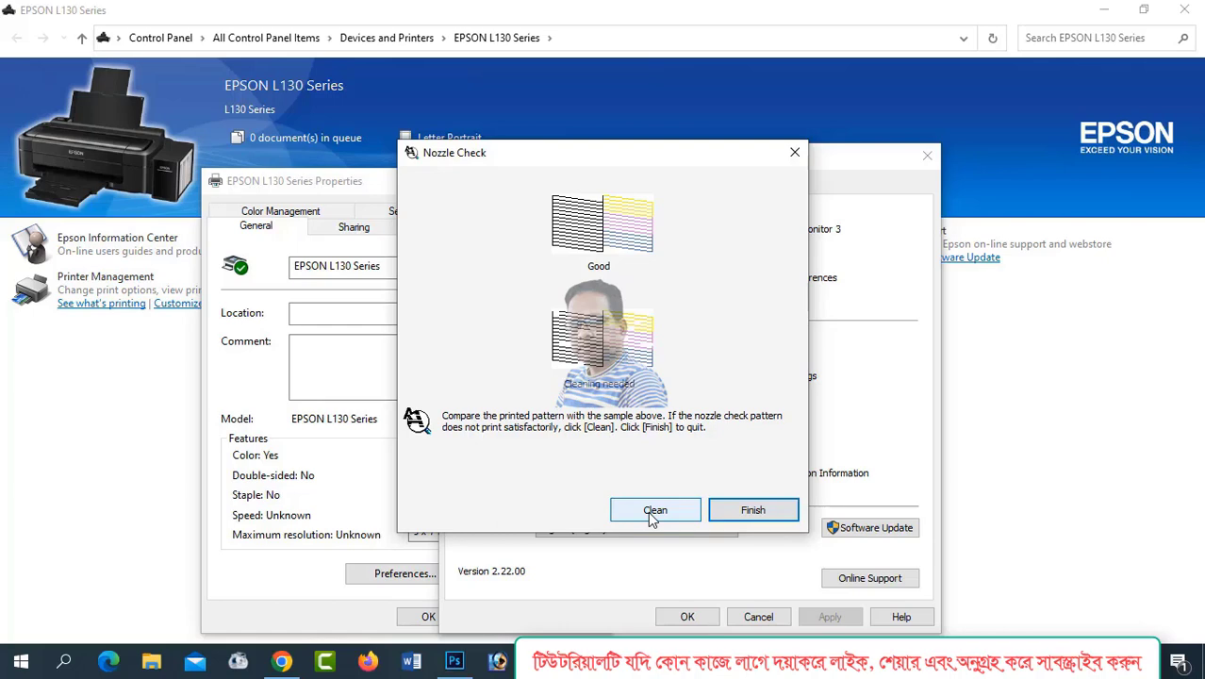
Run a second head cleaning from the nozzle check and finish it without printing a check pattern
{"action": "left_click", "coordinate": [649, 514]}
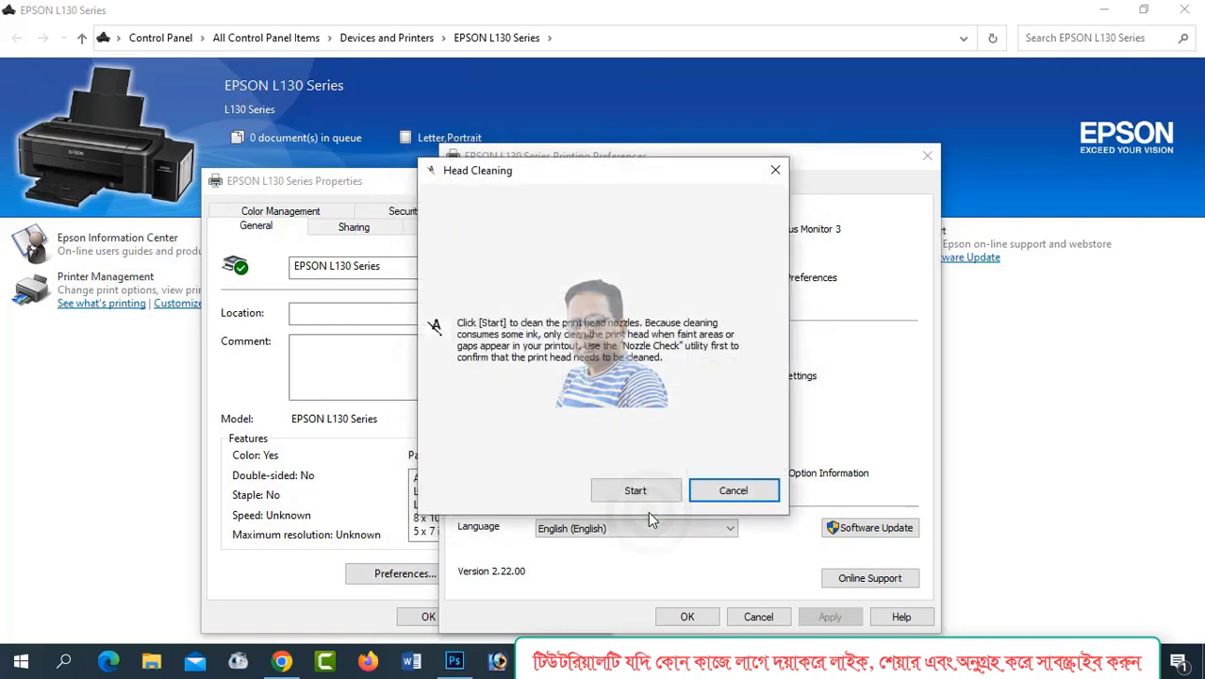
{"action": "left_click", "coordinate": [634, 495]}
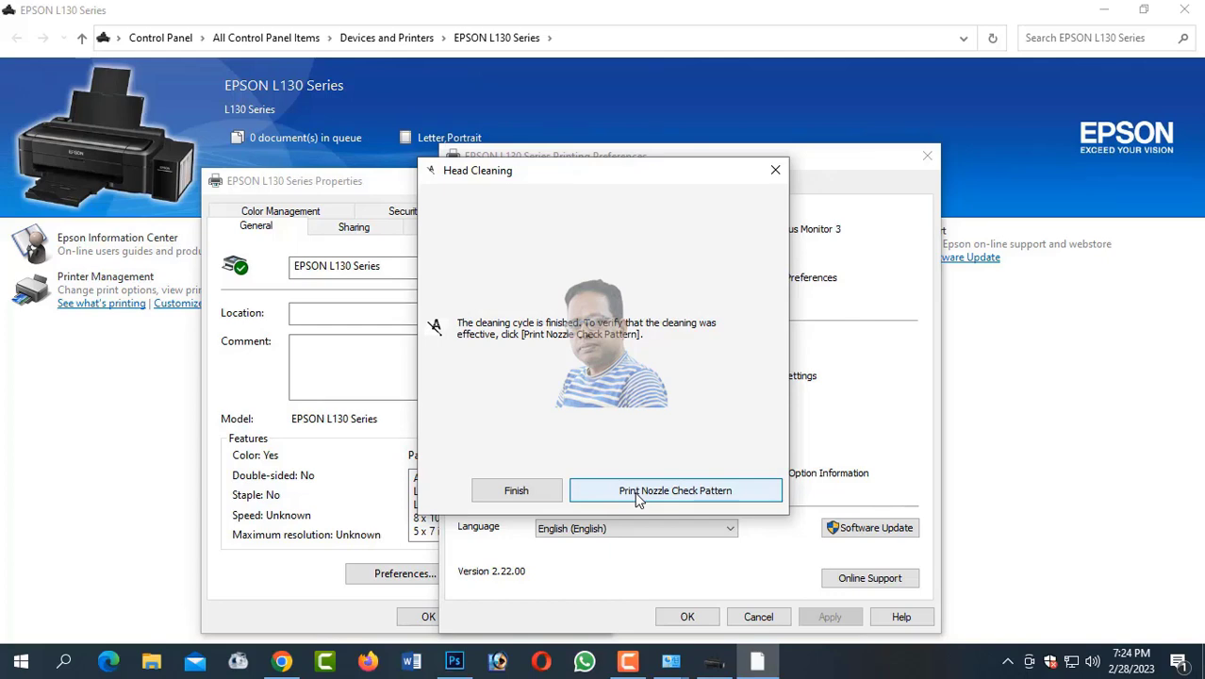
{"action": "left_click", "coordinate": [518, 491]}
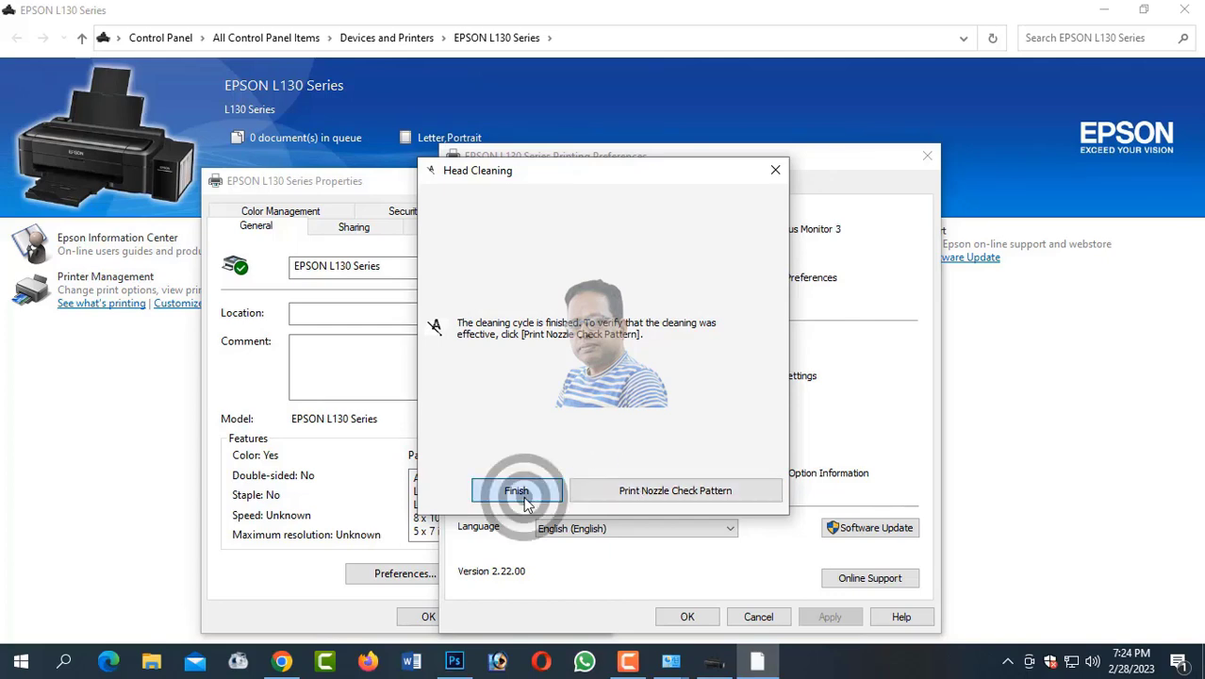
Run the Head Cleaning utility once more from the maintenance utilities and finish it
{"action": "left_click", "coordinate": [471, 283]}
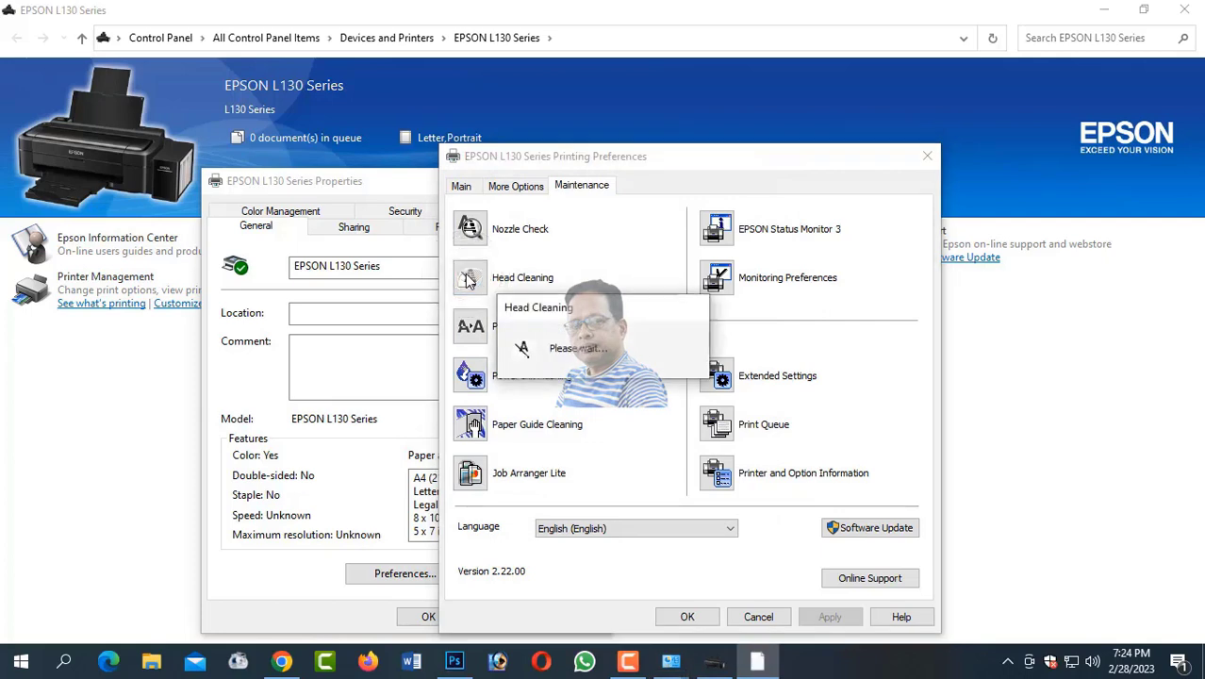
{"action": "left_click", "coordinate": [641, 496]}
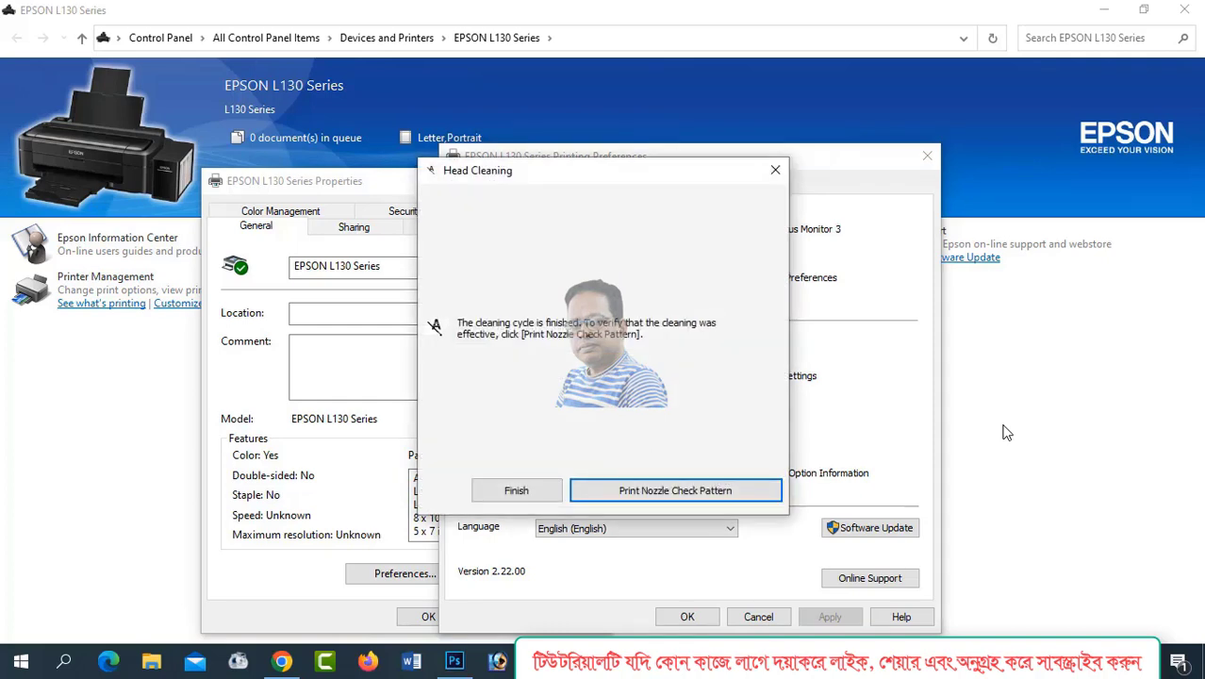
{"action": "left_click", "coordinate": [486, 500]}
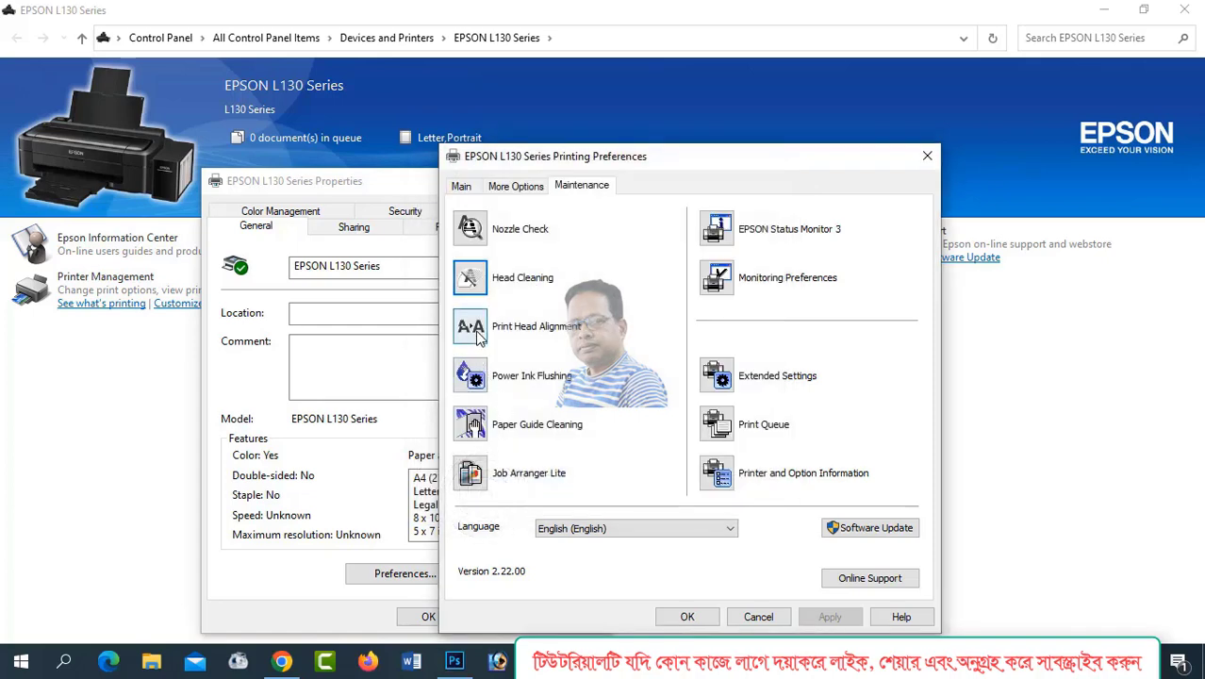
Run Print Head Alignment, printing the vertical and black horizontal alignment sheets and accepting the preselected square numbers
{"action": "left_click", "coordinate": [477, 337]}
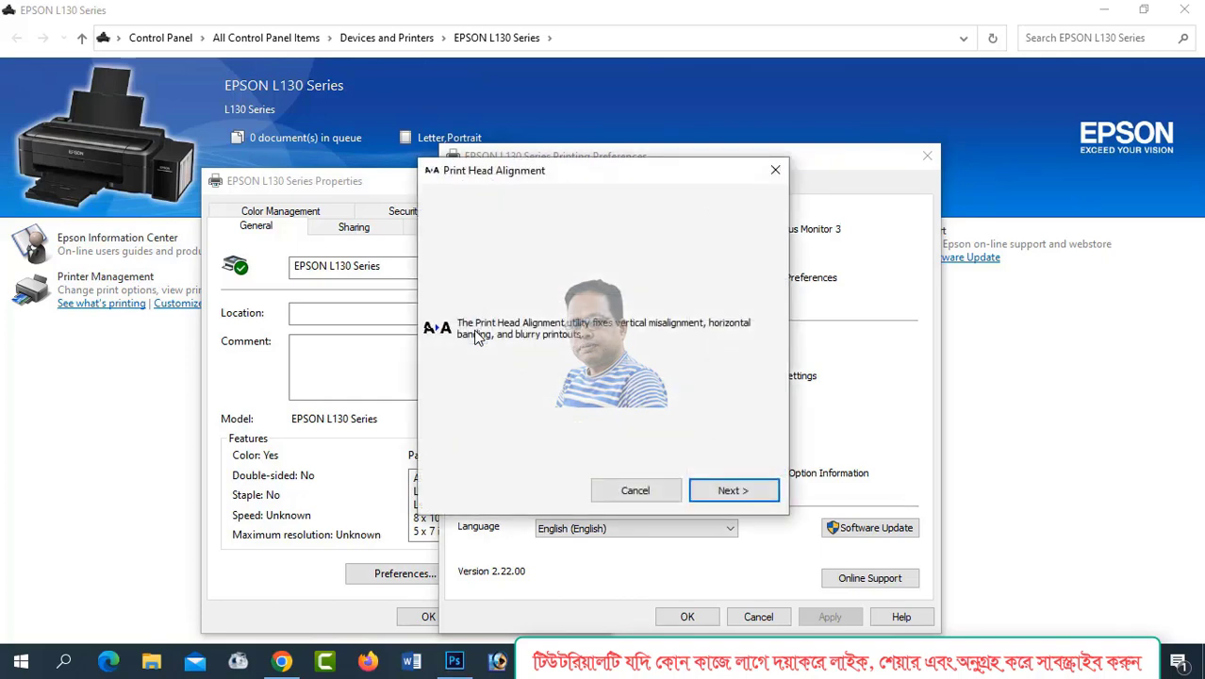
{"action": "left_click", "coordinate": [733, 492]}
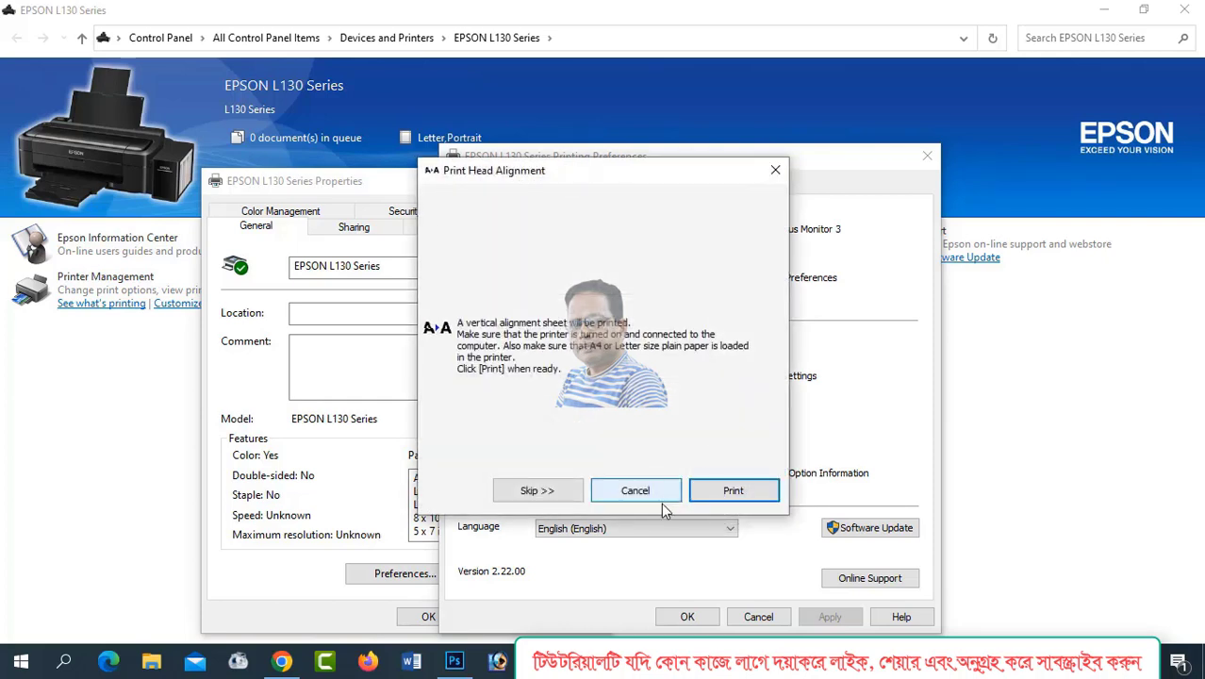
{"action": "left_click", "coordinate": [731, 492]}
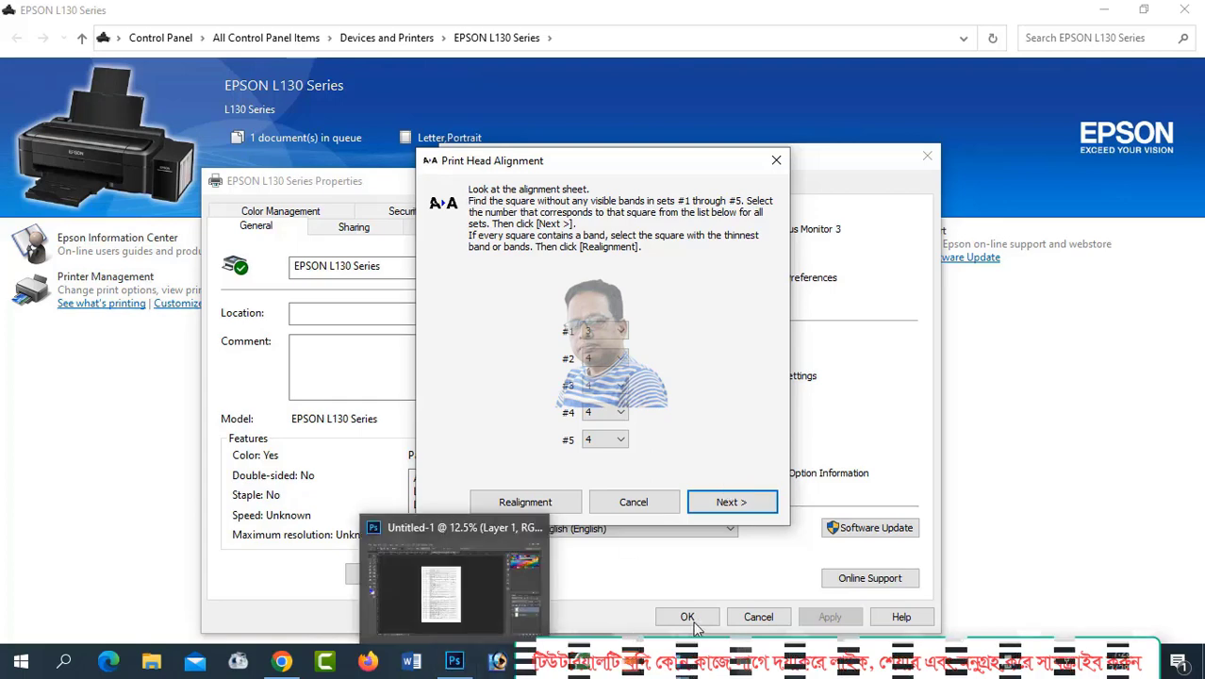
{"action": "left_click", "coordinate": [728, 503]}
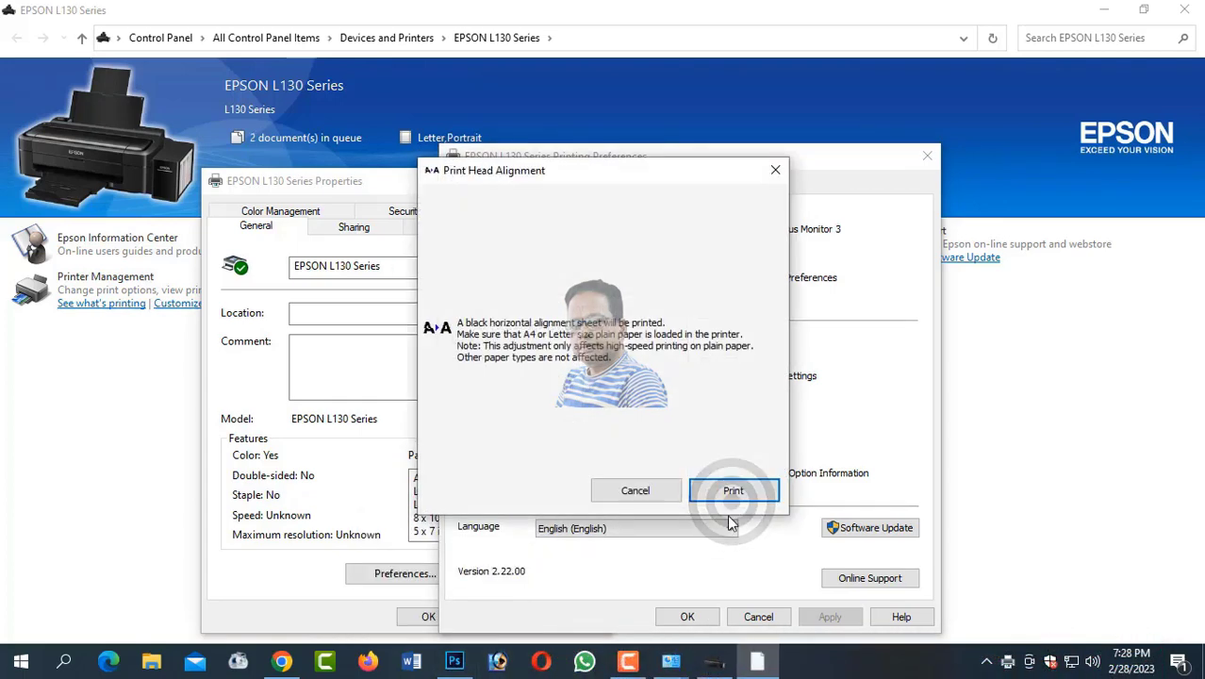
{"action": "left_click", "coordinate": [733, 492]}
{"action": "left_click", "coordinate": [733, 501]}
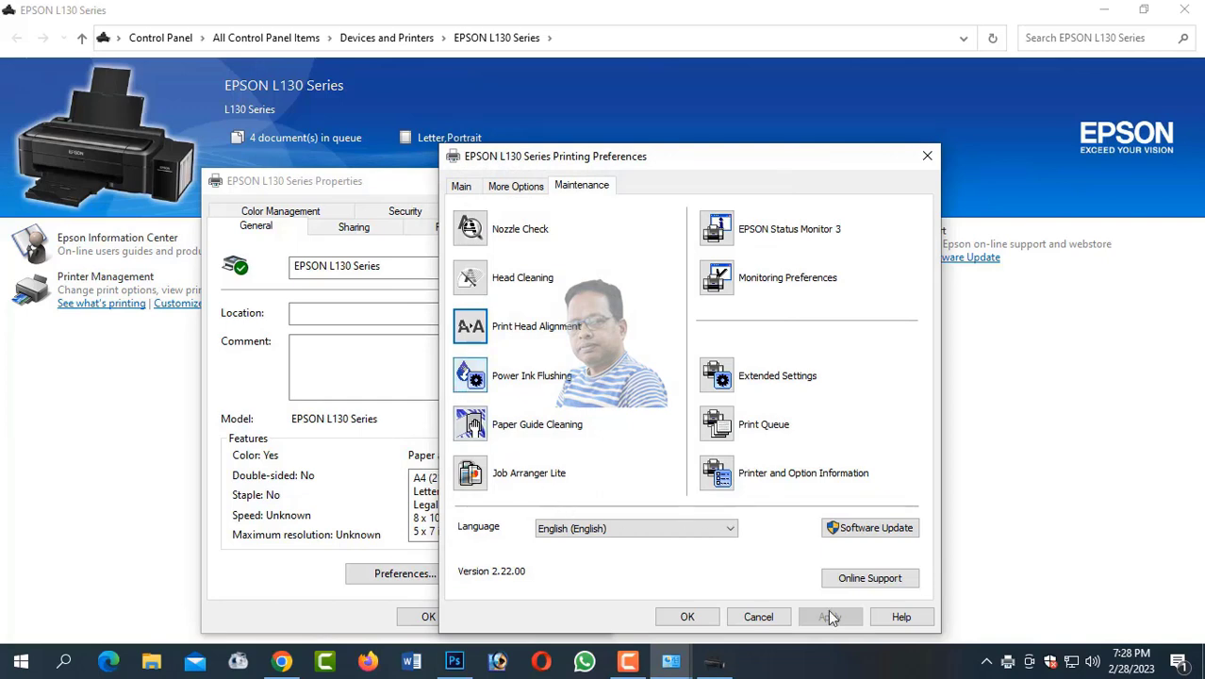
Run Power Ink Flushing to replace the ink inside the tubes and finish the utility
{"action": "left_click", "coordinate": [711, 664]}
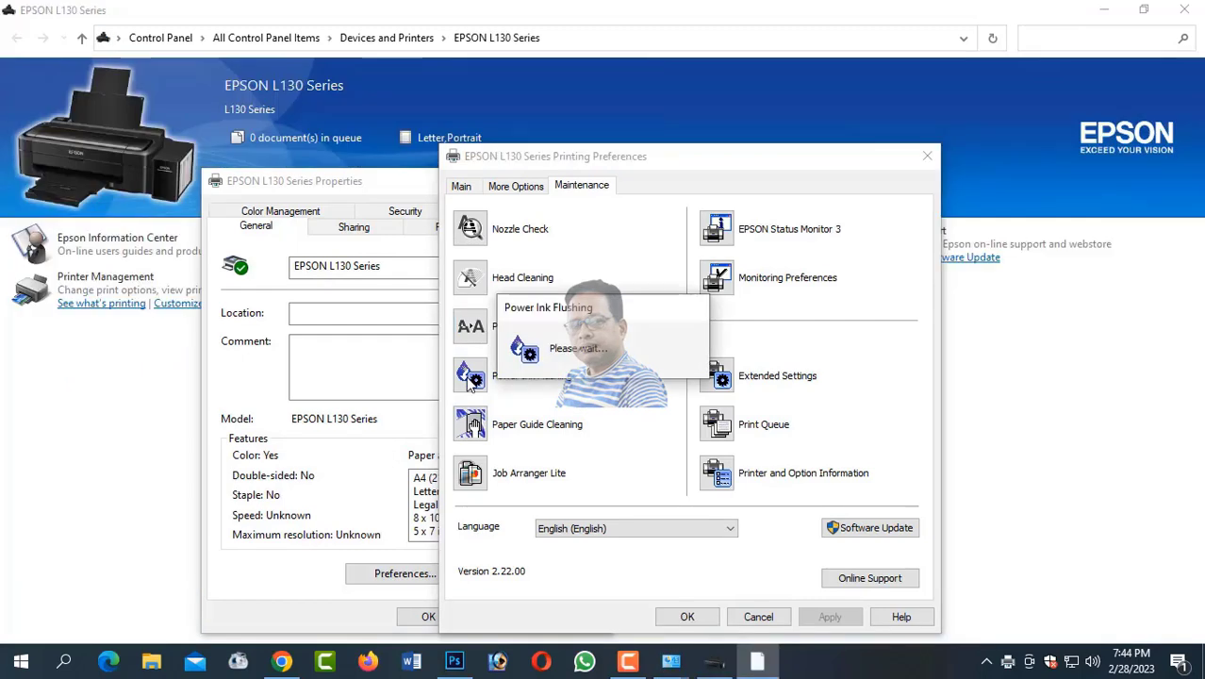
{"action": "left_click", "coordinate": [468, 384]}
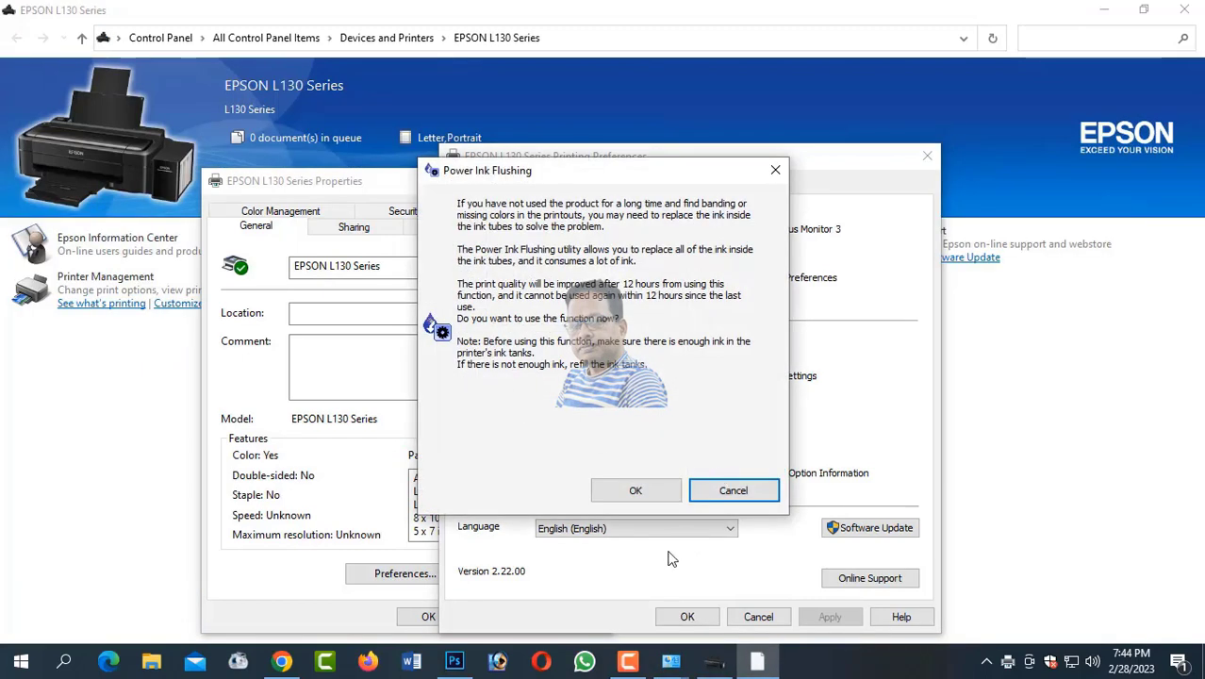
{"action": "left_click", "coordinate": [636, 491]}
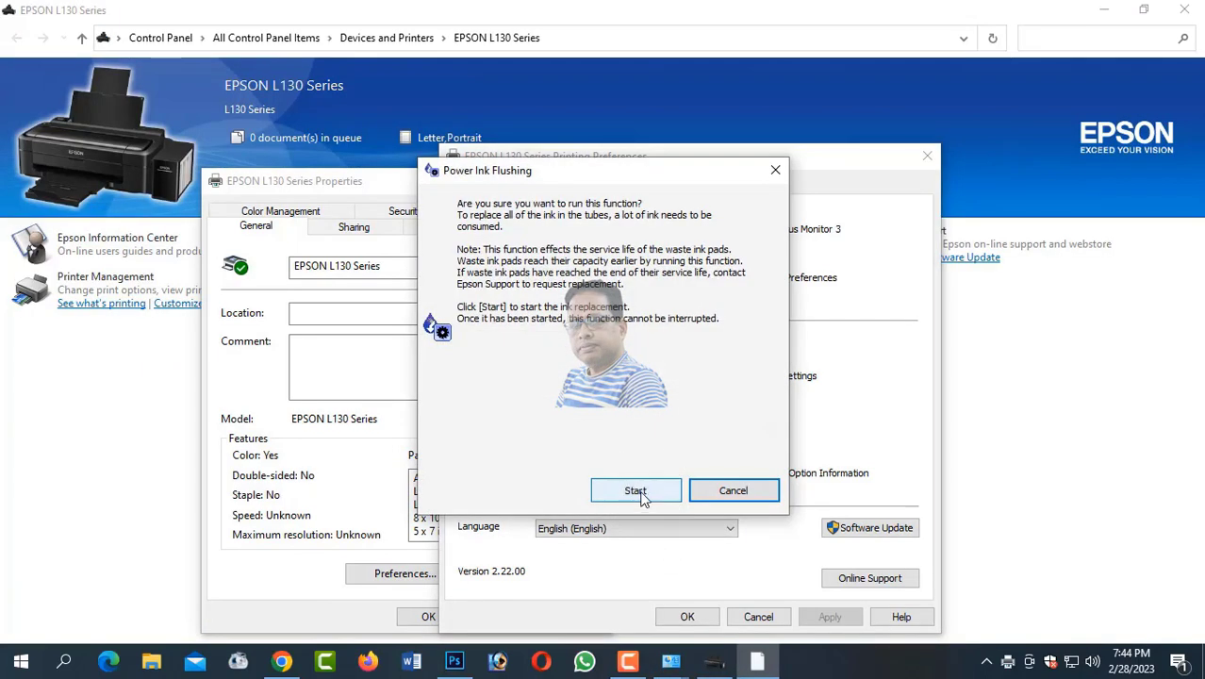
{"action": "left_click", "coordinate": [637, 493]}
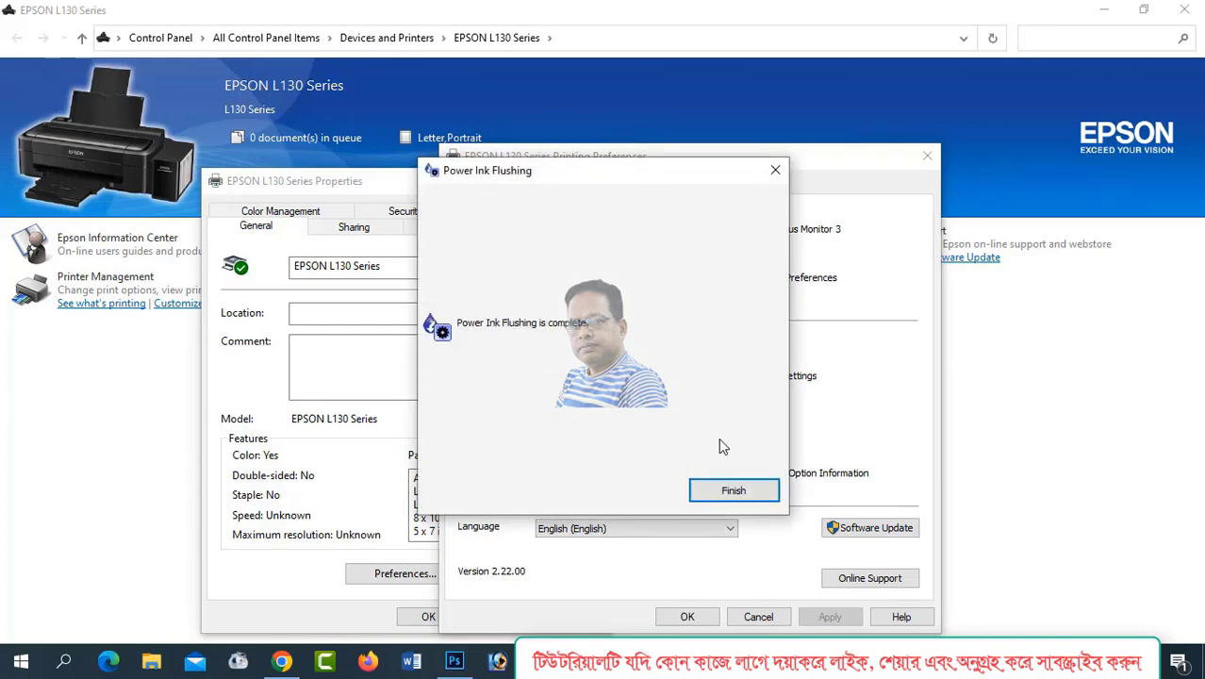
{"action": "left_click", "coordinate": [738, 488]}
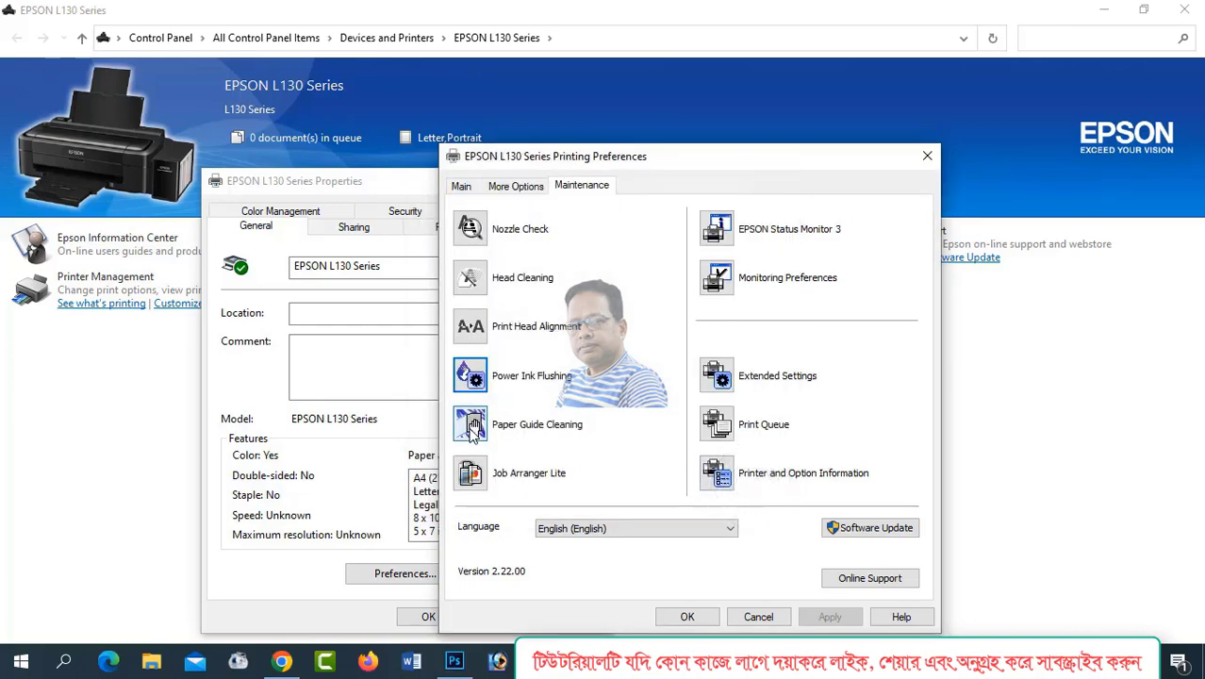
Run Paper Guide Cleaning on the printer and close the printing preferences and printer properties with their settings accepted
{"action": "left_click", "coordinate": [472, 427]}
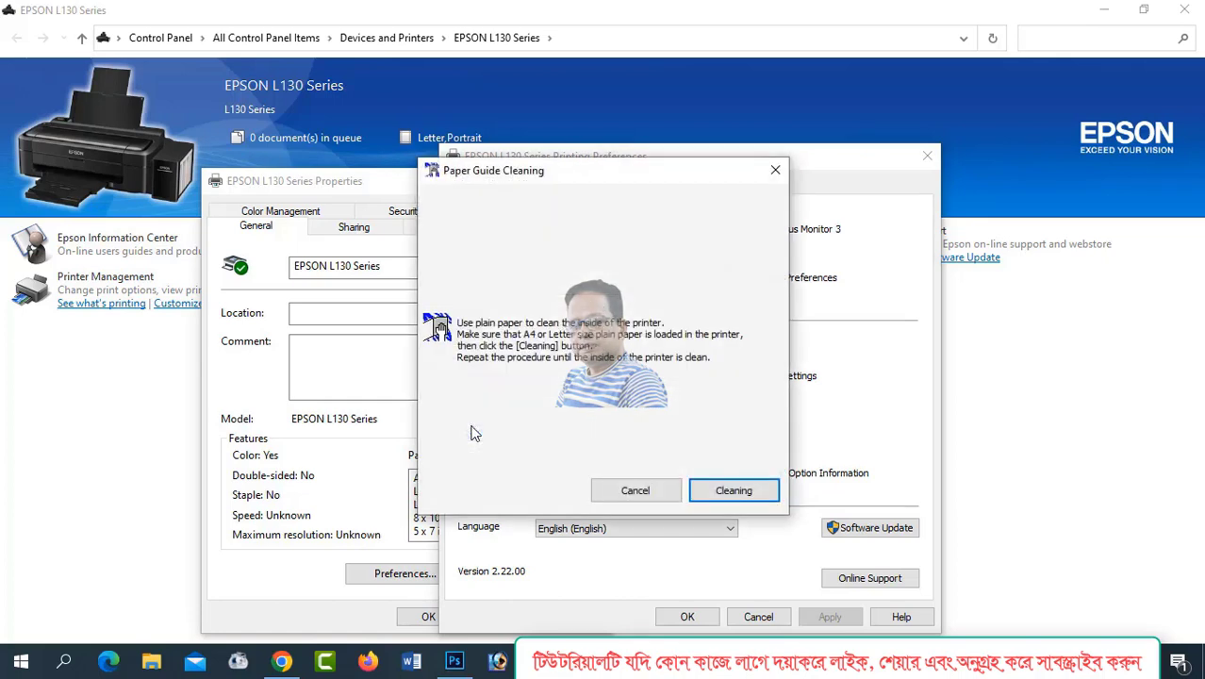
{"action": "left_click", "coordinate": [732, 492]}
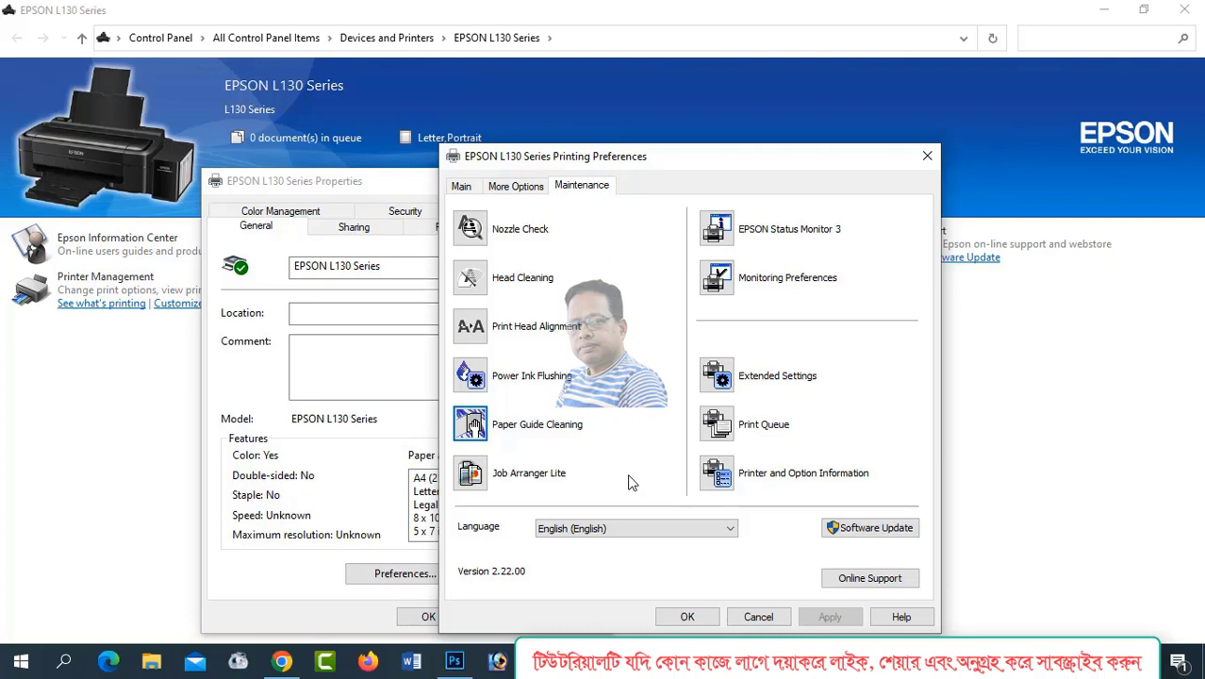
{"action": "left_click", "coordinate": [688, 616]}
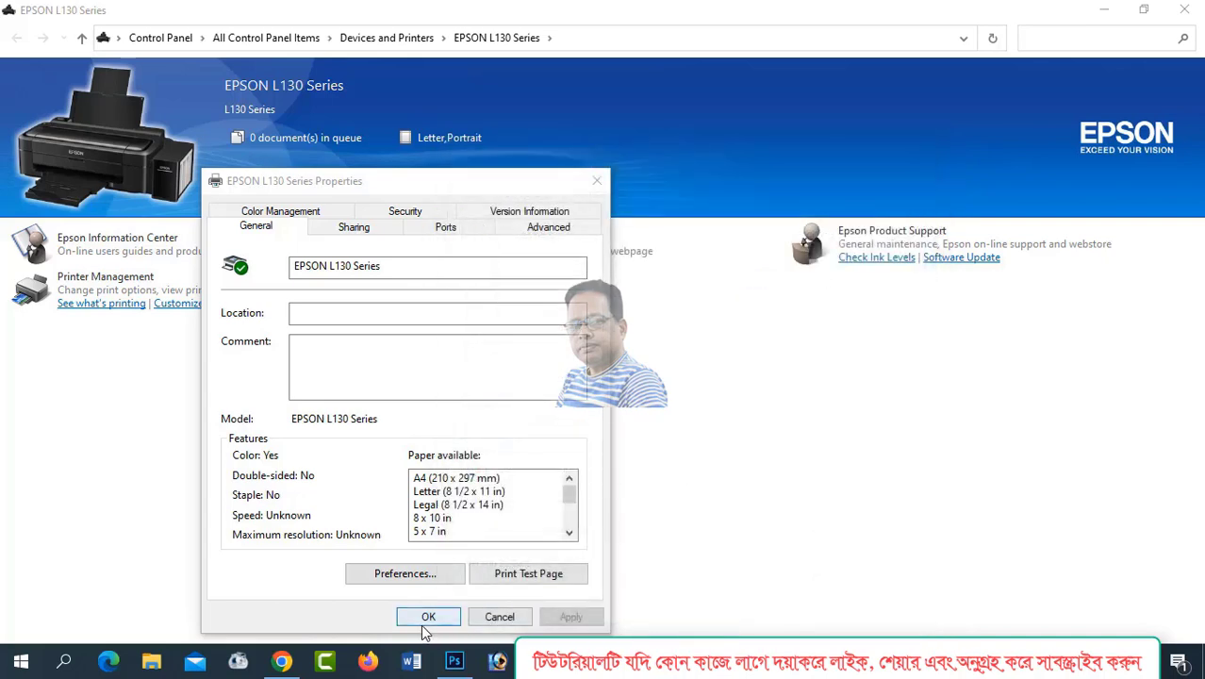
{"action": "left_click", "coordinate": [420, 622]}
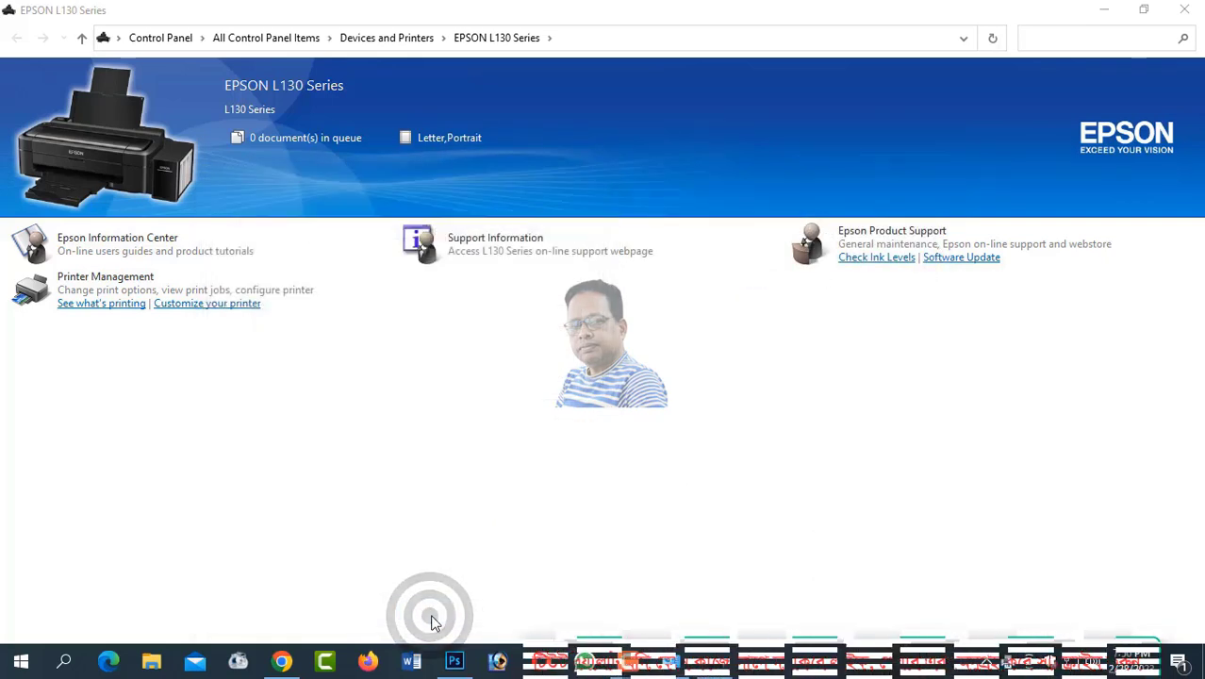